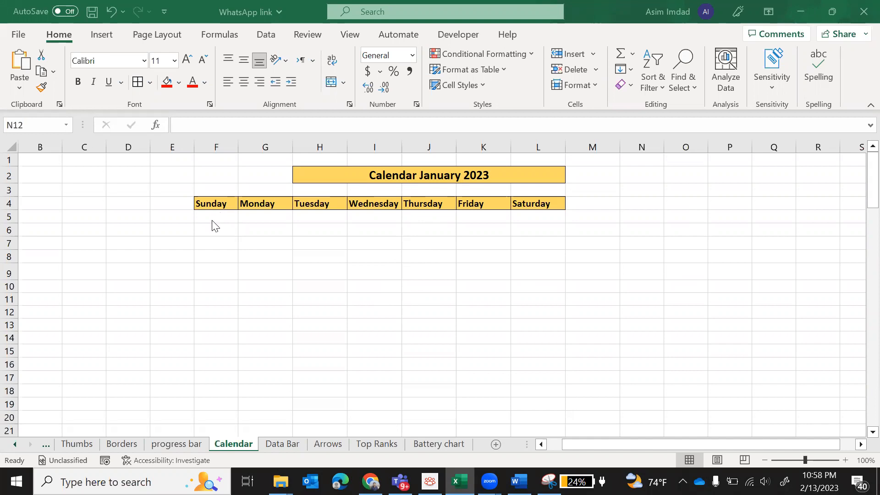
{"action": "left_click", "coordinate": [212, 220]}
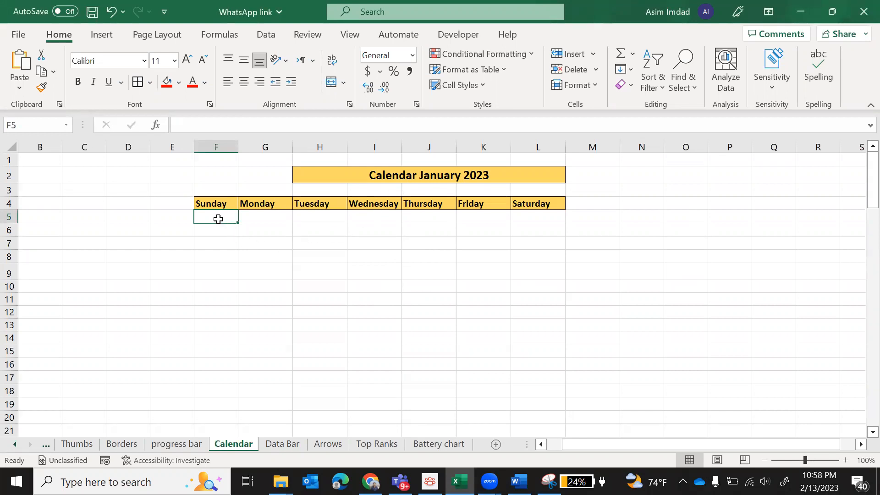
{"action": "left_click", "coordinate": [315, 282]}
{"action": "left_click_drag", "start_coordinate": [232, 220], "coordinate": [519, 210]}
{"action": "scroll", "coordinate": [609, 295], "scroll_direction": "up", "scroll_amount": 4}
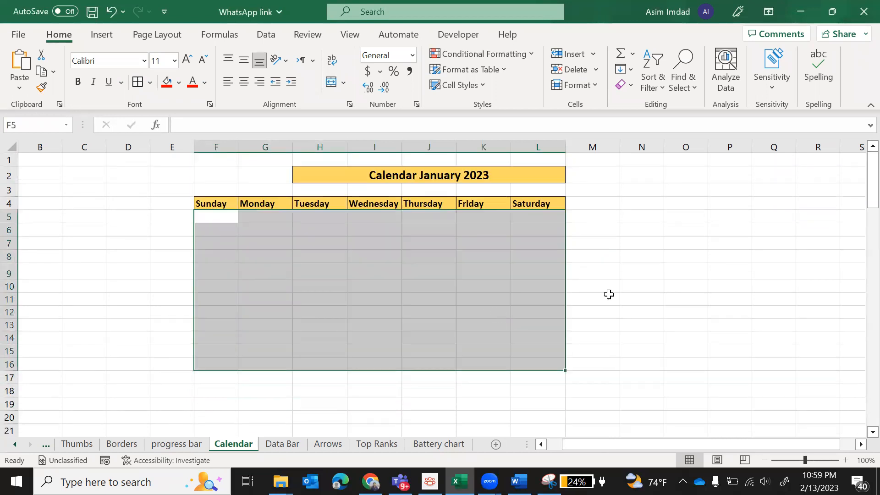
{"action": "key", "text": "shift+Up"}
{"action": "key", "text": "shift+Up"}
{"action": "key", "text": "shift+Up"}
{"action": "key", "text": "shift+Up"}
{"action": "key", "text": "shift+Up"}
{"action": "key", "text": "shift+Up"}
{"action": "key", "text": "shift+Up"}
{"action": "key", "text": "shift+Up"}
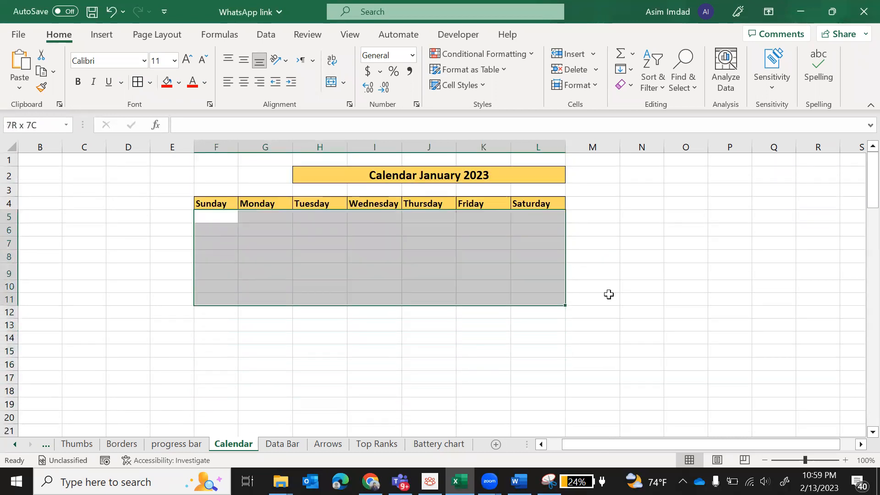
{"action": "key", "text": "shift+Down"}
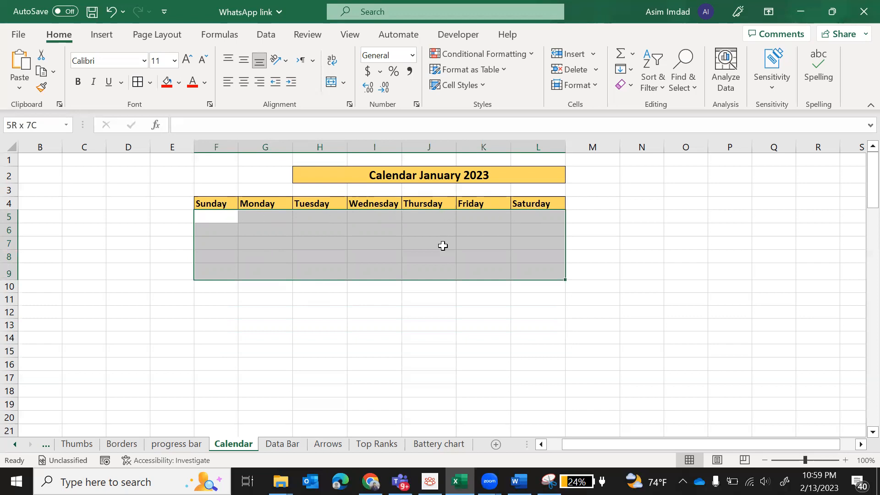
{"action": "left_click", "coordinate": [427, 325]}
Format the cell range F5:L10 below the weekday headers as Date with the 14-Mar type
{"action": "left_click_drag", "start_coordinate": [225, 217], "coordinate": [514, 280]}
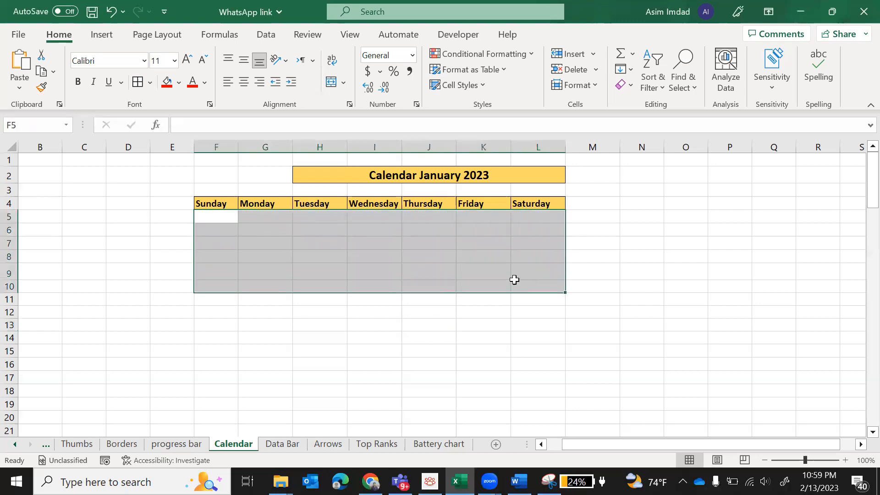
{"action": "right_click", "coordinate": [349, 250]}
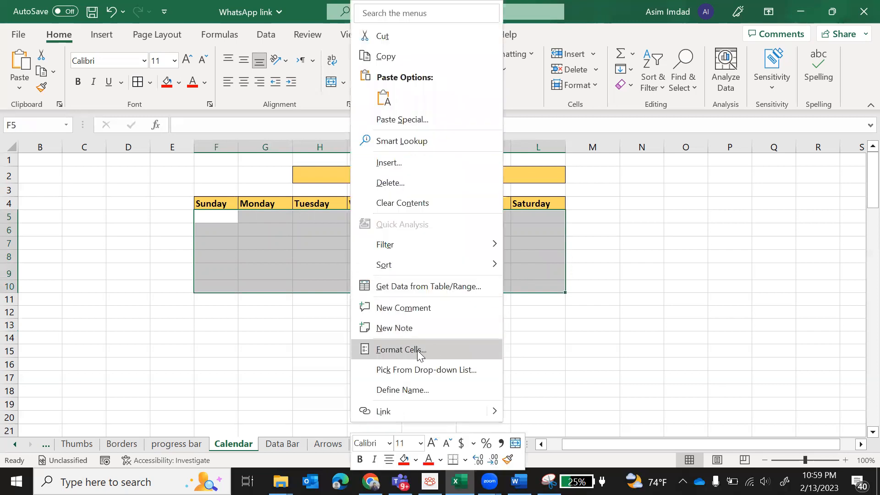
{"action": "left_click", "coordinate": [417, 350]}
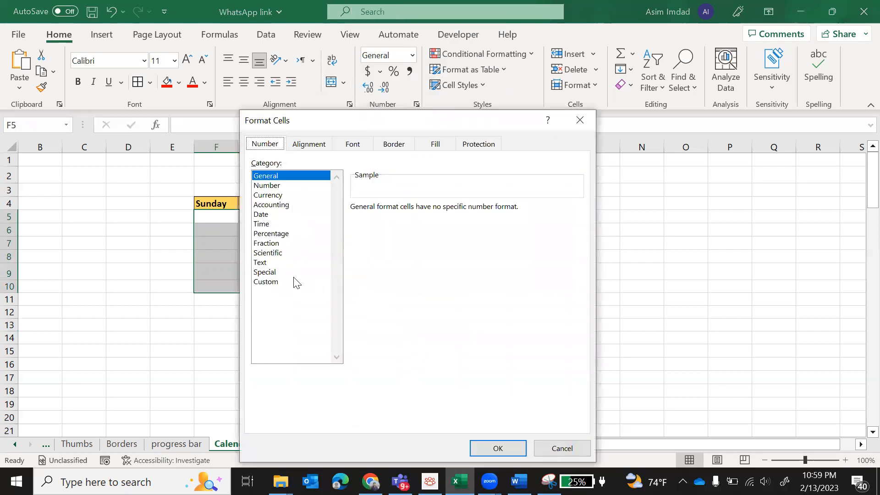
{"action": "left_click", "coordinate": [267, 216]}
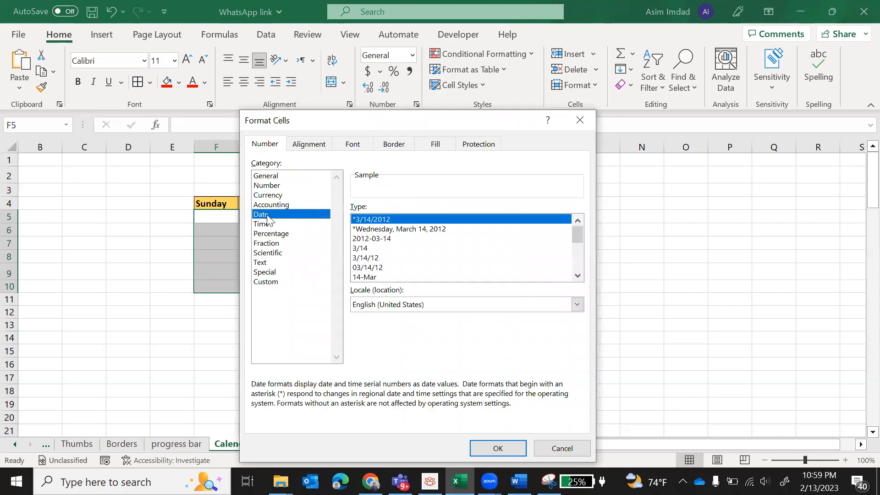
{"action": "left_click_drag", "start_coordinate": [578, 235], "coordinate": [576, 242]}
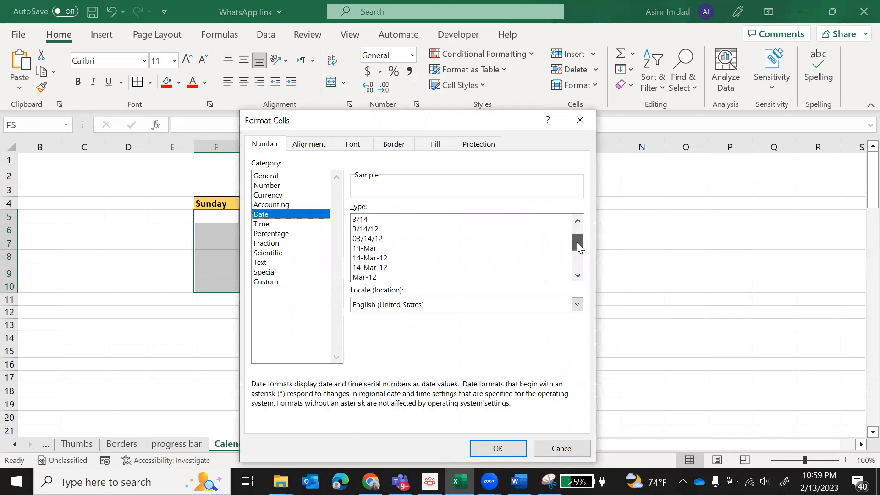
{"action": "left_click", "coordinate": [368, 250]}
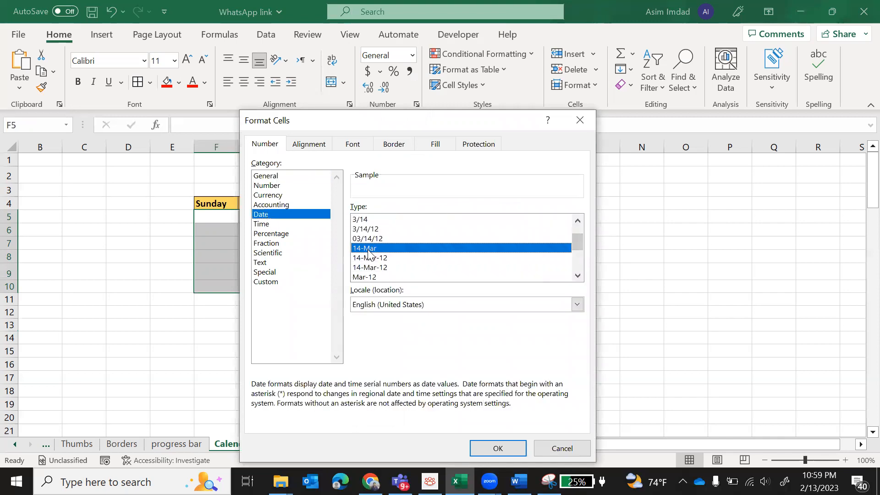
{"action": "left_click", "coordinate": [496, 449]}
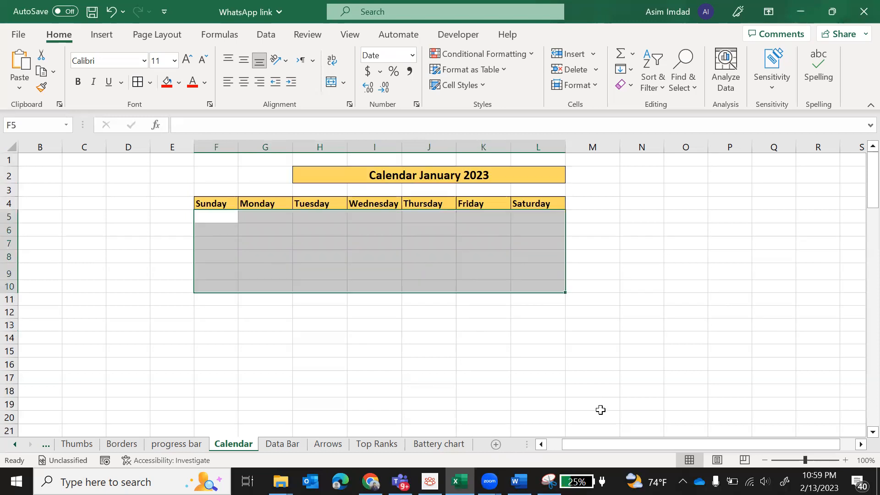
{"action": "left_click_drag", "start_coordinate": [645, 446], "coordinate": [583, 457]}
{"action": "left_click", "coordinate": [436, 401]}
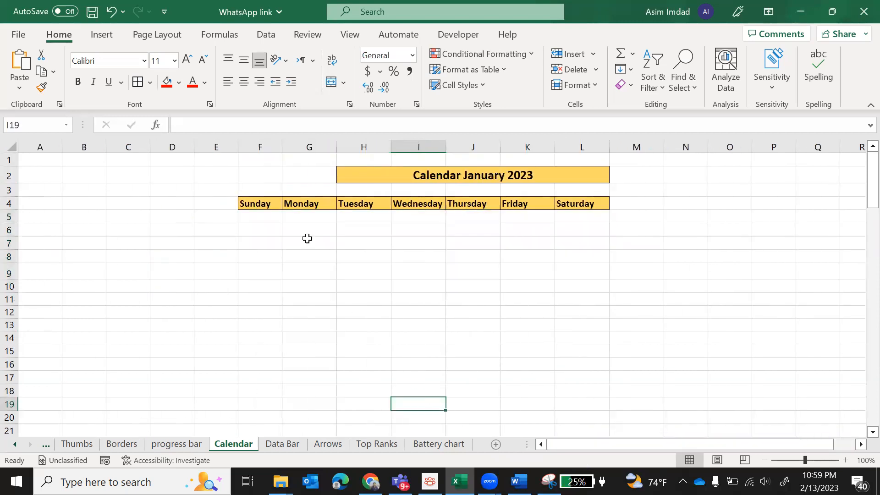
Enter =SEQUENCE(5,7,"1-1-2023") in cell F5 to fill the calendar with dates
{"action": "left_click", "coordinate": [270, 218]}
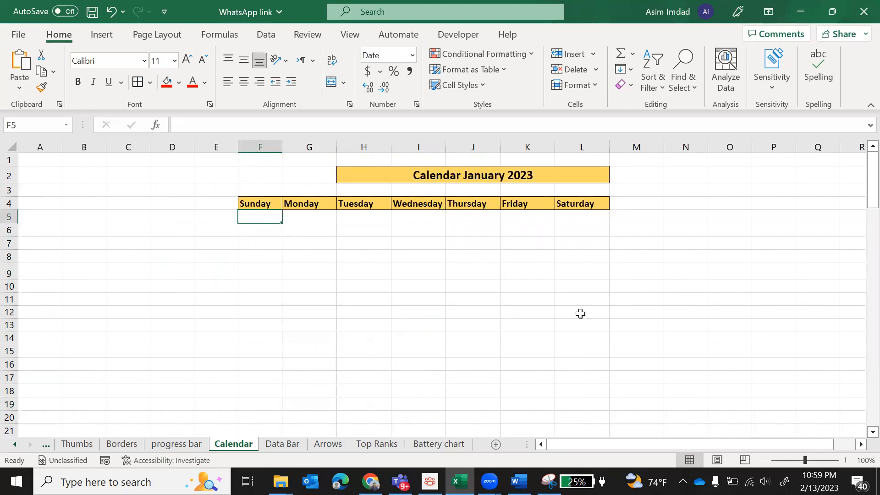
{"action": "type", "text": "=se"}
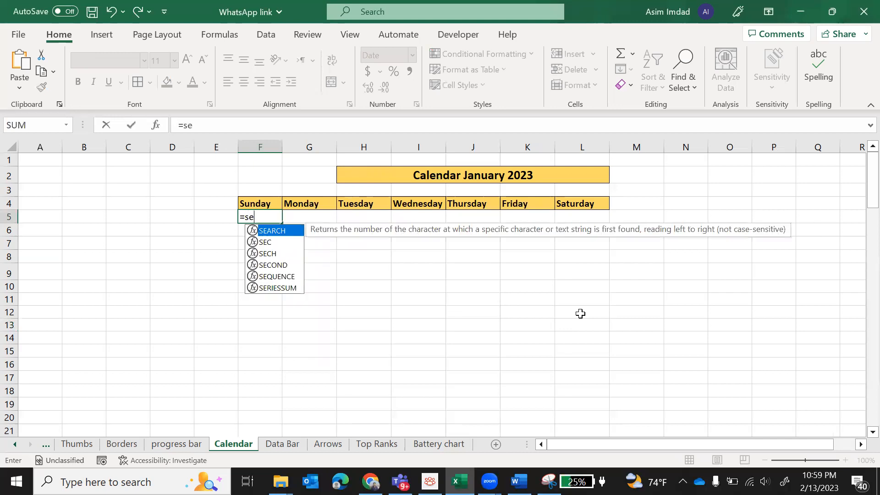
{"action": "key", "text": "Down"}
{"action": "key", "text": "Down"}
{"action": "key", "text": "Down"}
{"action": "key", "text": "Down"}
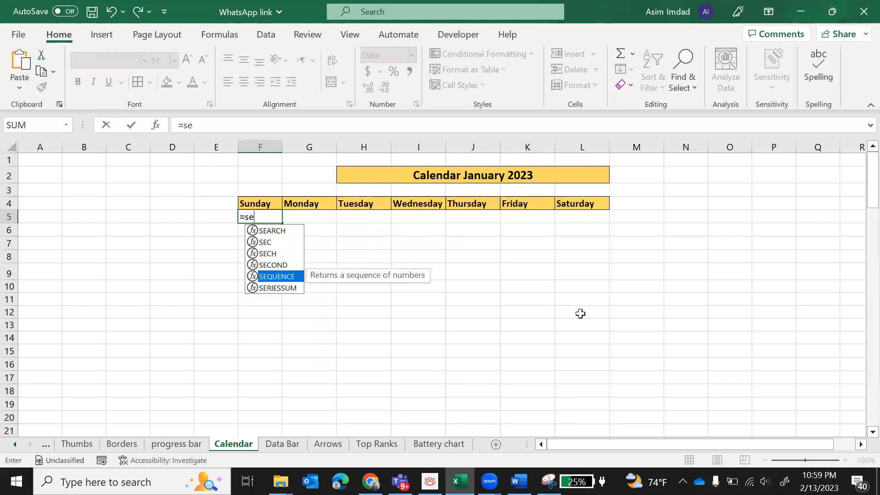
{"action": "key", "text": "Tab"}
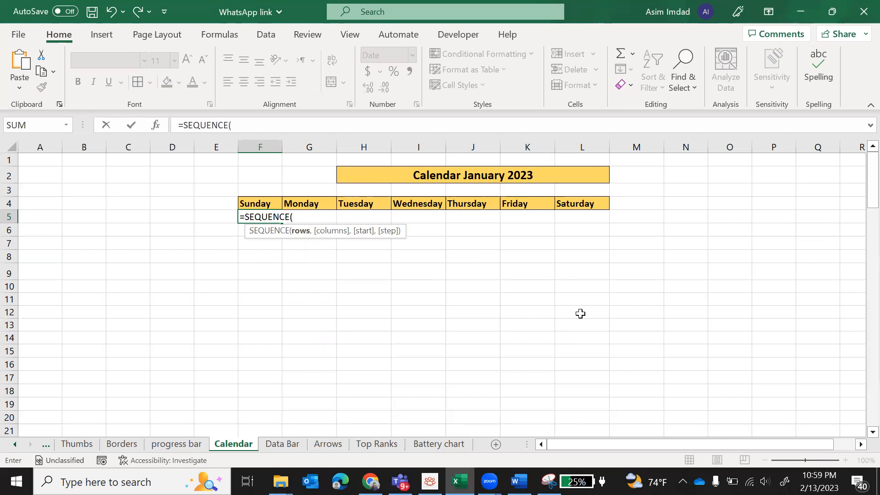
{"action": "type", "text": "5,"}
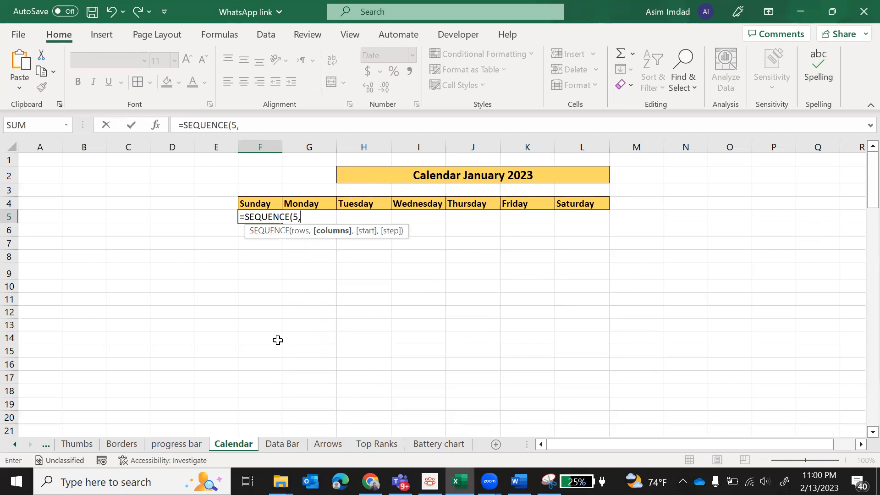
{"action": "type", "text": "7,\""}
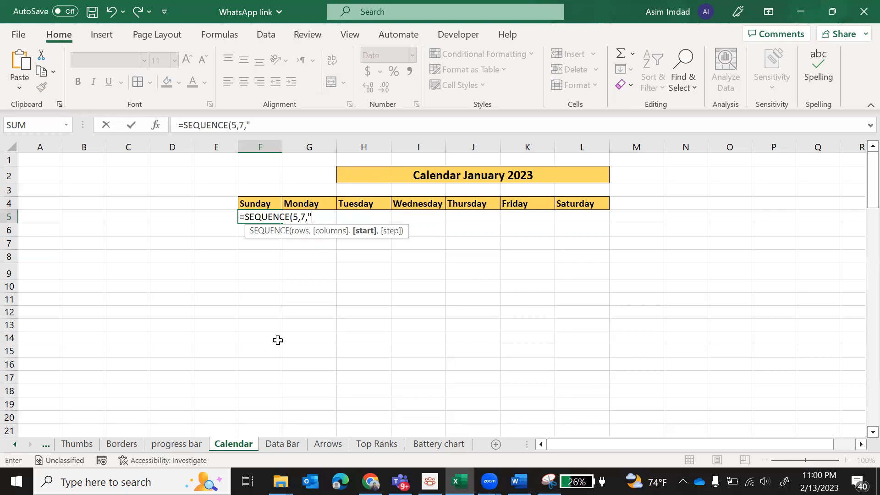
{"action": "type", "text": "1-1-2023\")"}
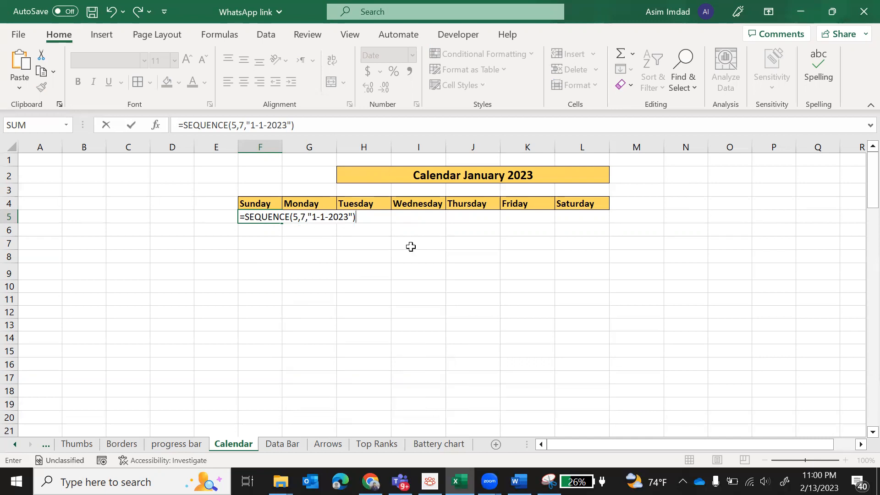
{"action": "key", "text": "Return"}
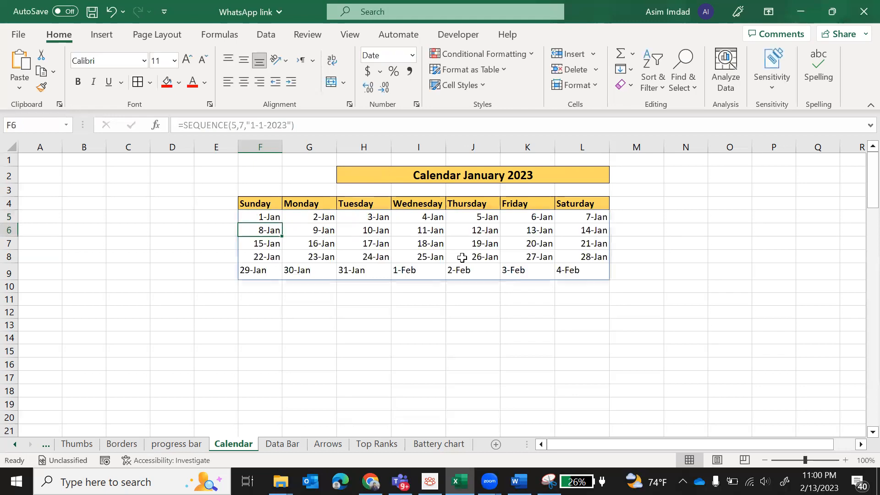
{"action": "left_click", "coordinate": [421, 334]}
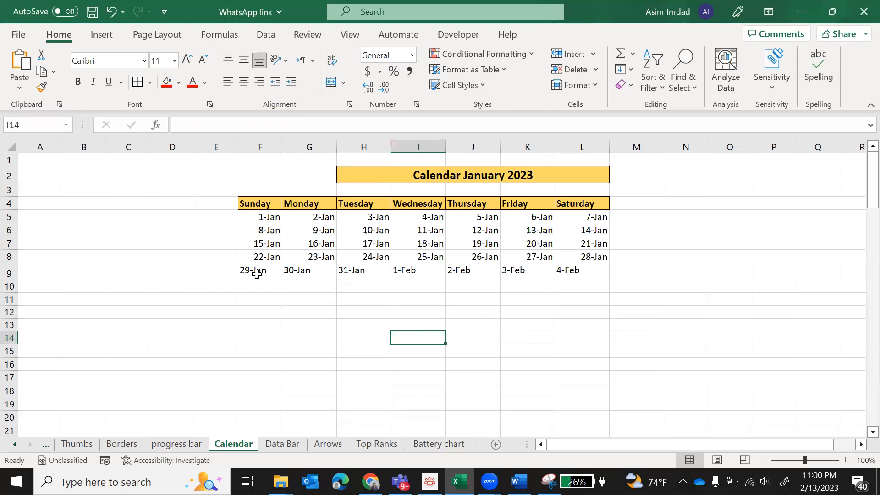
{"action": "left_click", "coordinate": [273, 220]}
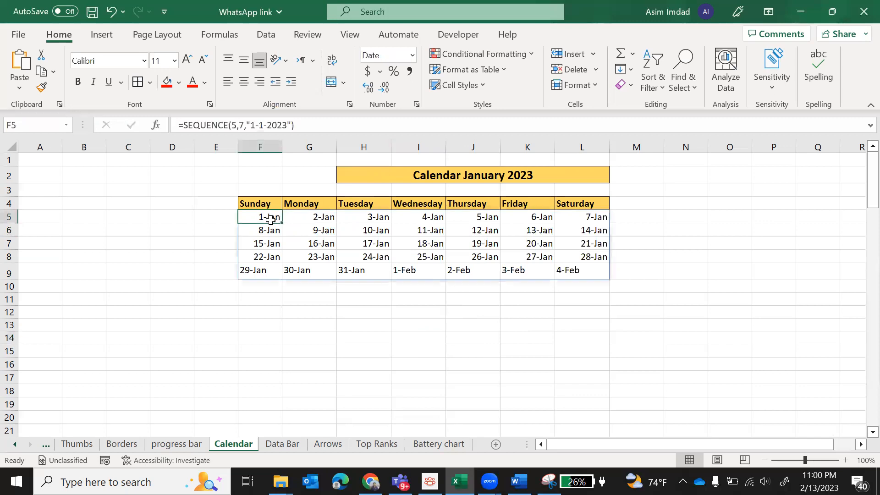
{"action": "left_click", "coordinate": [357, 273]}
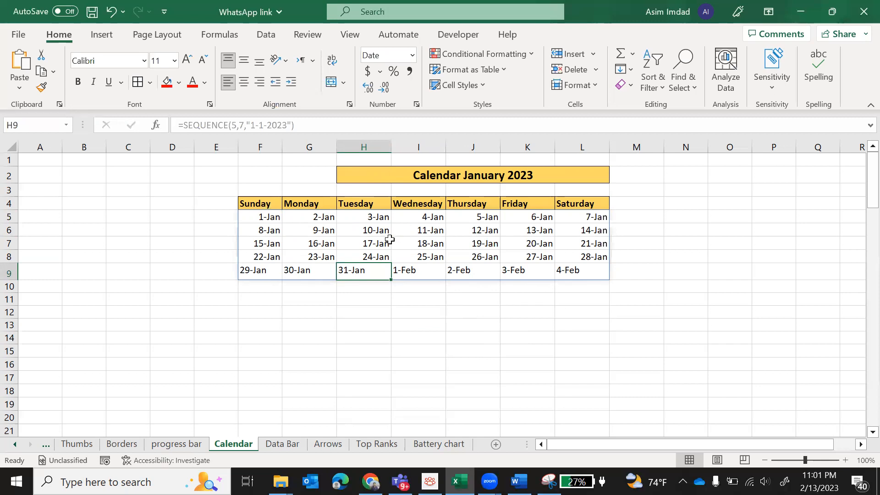
{"action": "left_click", "coordinate": [341, 338]}
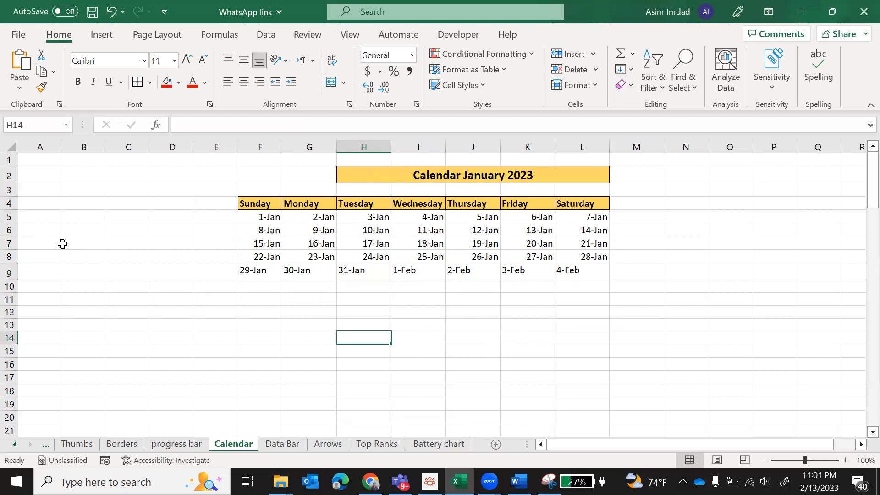
Increase the height of rows 5 to 9 equally, to a little more than twice the default row height
{"action": "left_click", "coordinate": [9, 216]}
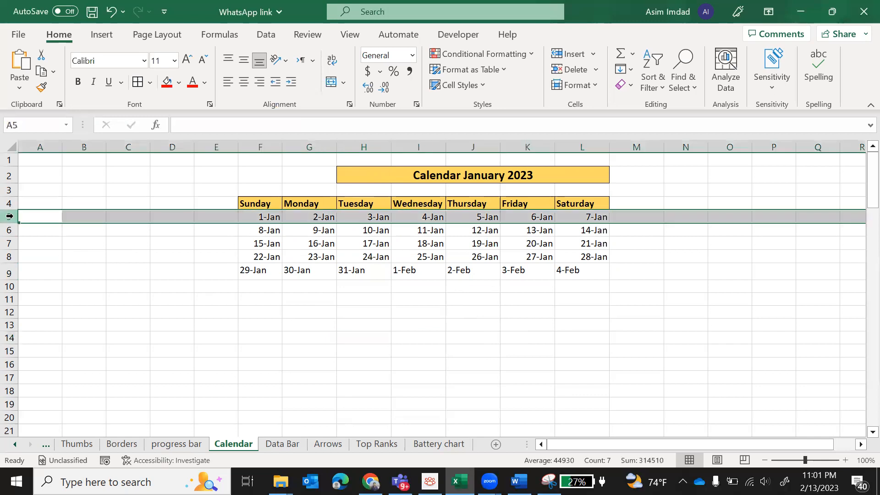
{"action": "key", "text": "shift+Down"}
{"action": "key", "text": "shift+Down"}
{"action": "key", "text": "shift+Down"}
{"action": "key", "text": "shift+Down"}
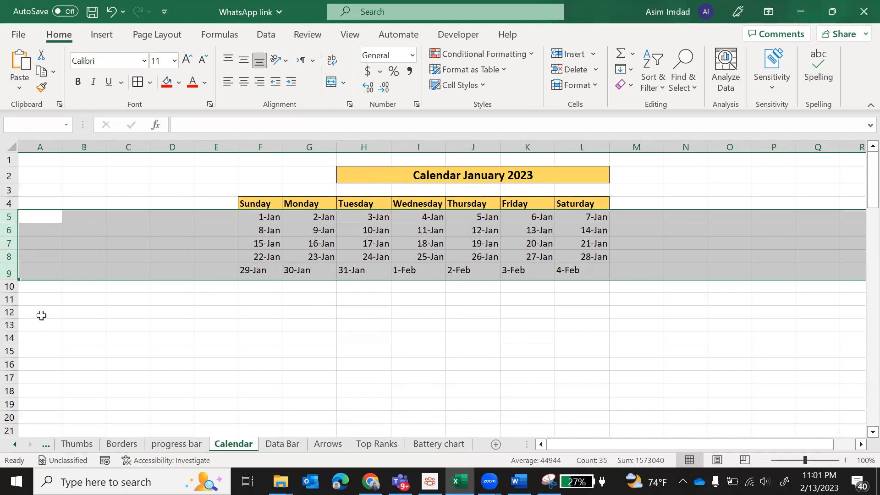
{"action": "left_click_drag", "start_coordinate": [11, 278], "coordinate": [10, 292]}
{"action": "left_click", "coordinate": [440, 403]}
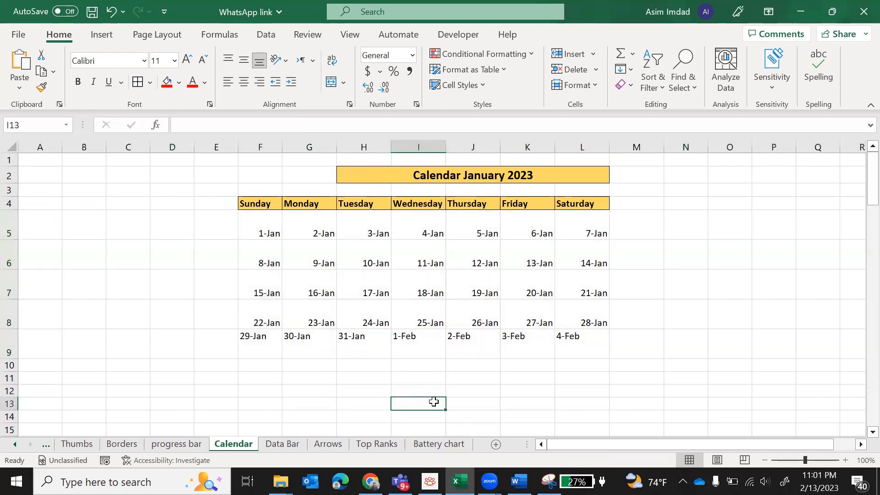
Align all calendar dates in F5:L9 to the top and left of their cells
{"action": "left_click_drag", "start_coordinate": [261, 340], "coordinate": [568, 338]}
{"action": "left_click_drag", "start_coordinate": [267, 218], "coordinate": [568, 337]}
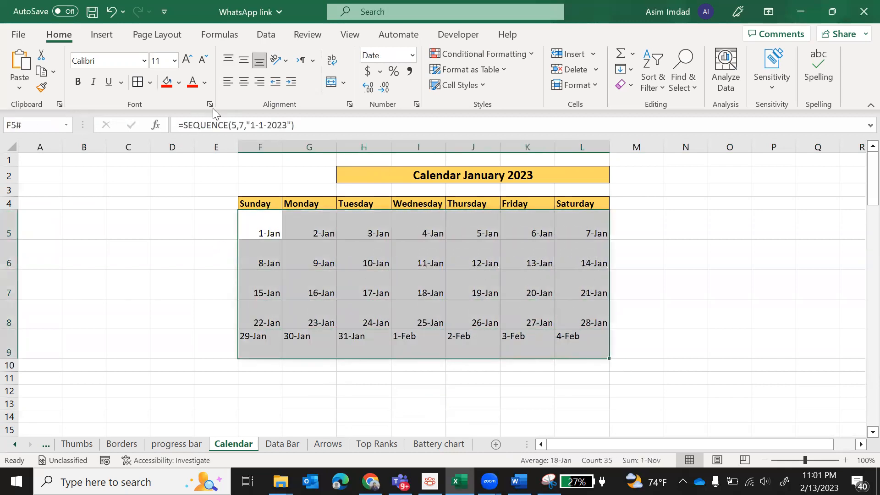
{"action": "left_click", "coordinate": [232, 61]}
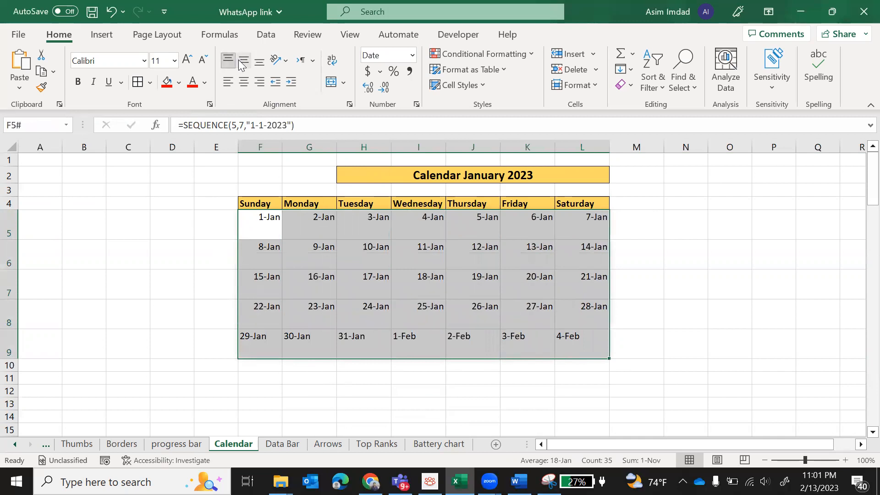
{"action": "left_click", "coordinate": [239, 60]}
{"action": "left_click", "coordinate": [225, 61]}
{"action": "left_click", "coordinate": [226, 84]}
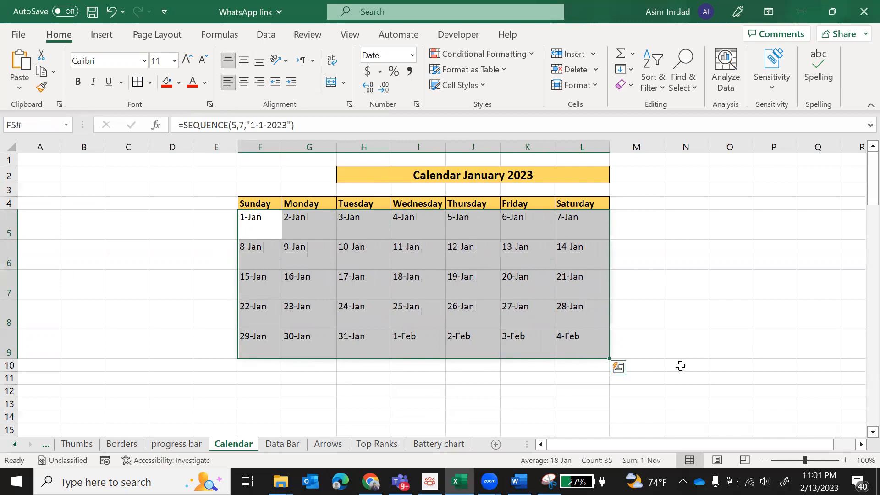
{"action": "left_click", "coordinate": [692, 346]}
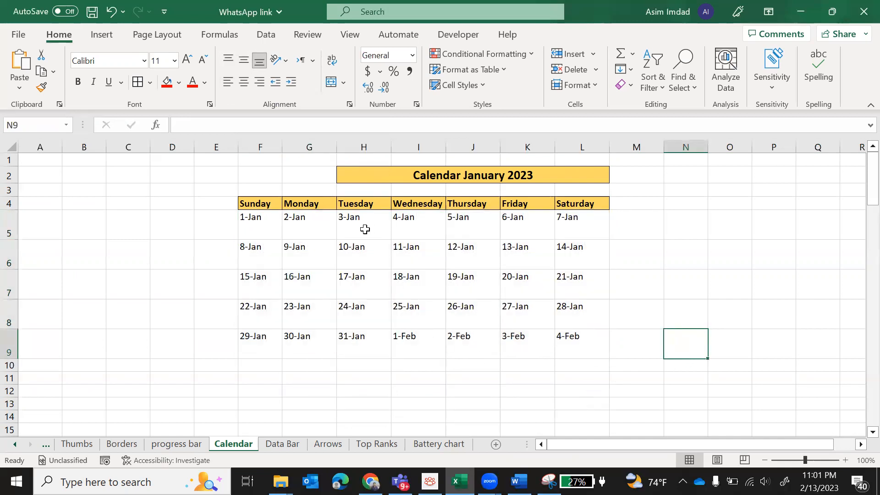
Try to delete the February dates in I9:L9 from the last calendar row
{"action": "left_click_drag", "start_coordinate": [401, 340], "coordinate": [568, 337]}
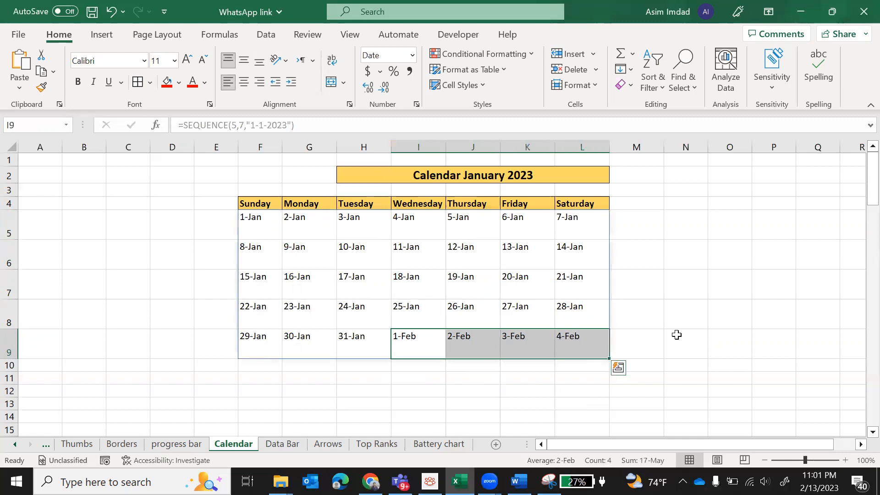
{"action": "key", "text": "Delete"}
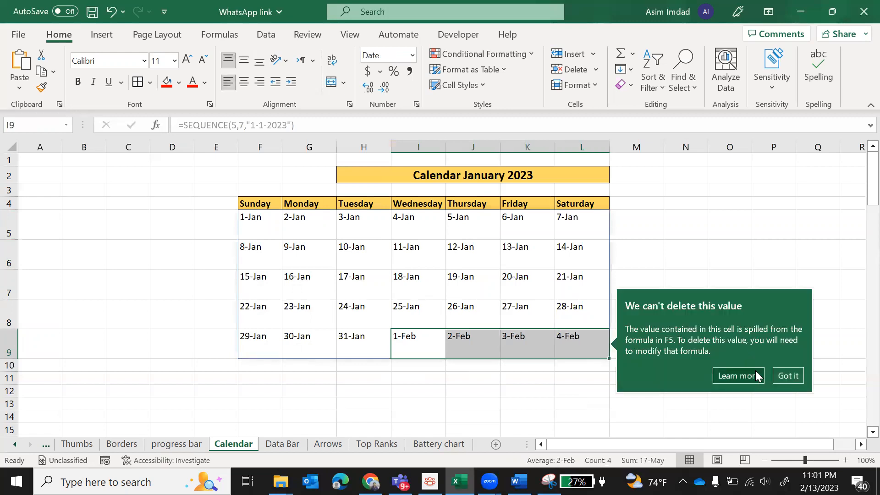
{"action": "left_click", "coordinate": [778, 377]}
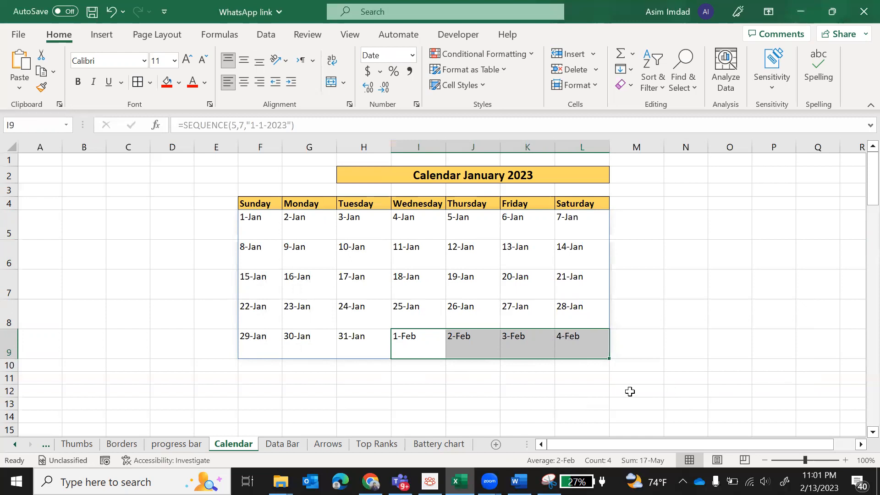
{"action": "left_click", "coordinate": [522, 393]}
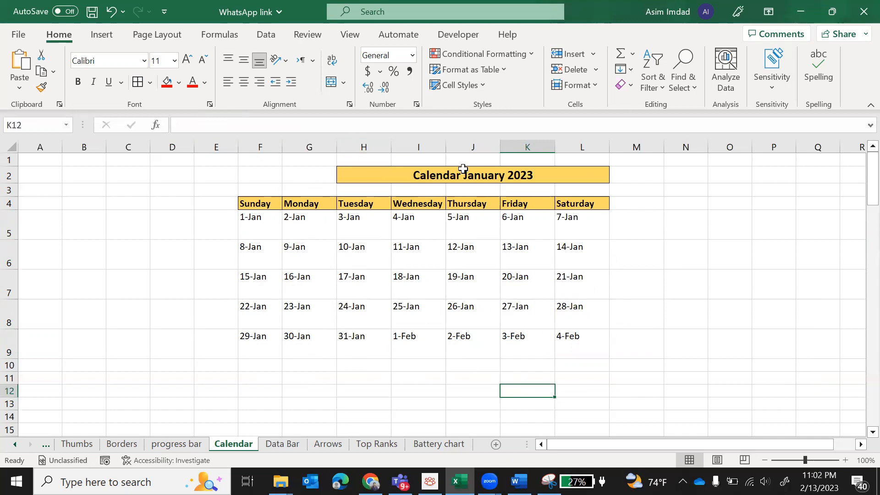
Remove the word "January" from the merged calendar title in H2 so it reads "Calendar 2023"
{"action": "left_click", "coordinate": [466, 173]}
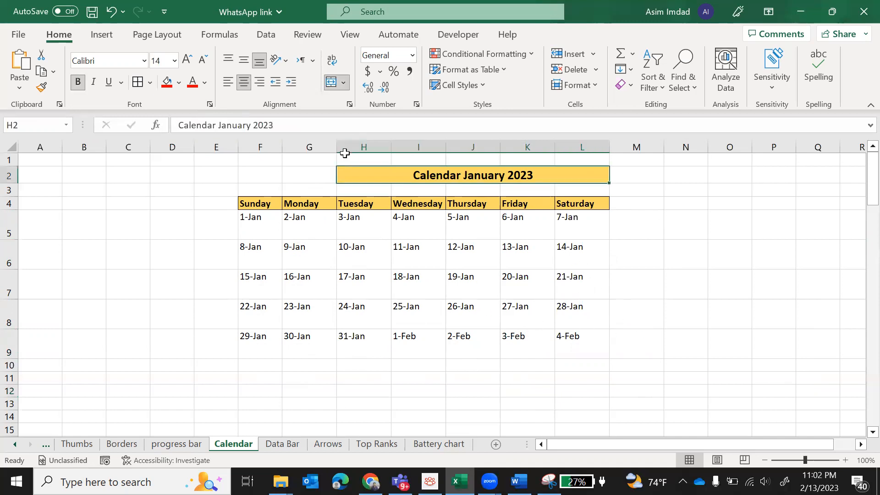
{"action": "double_click", "coordinate": [236, 126]}
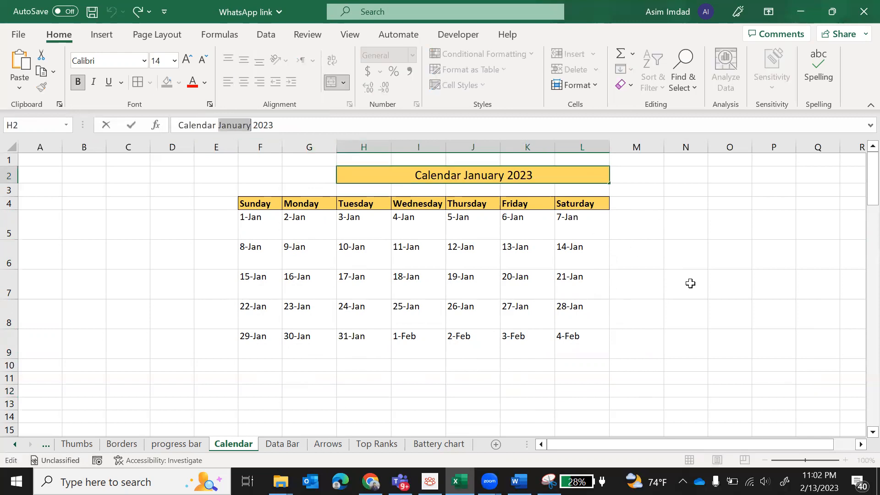
{"action": "key", "text": "Delete"}
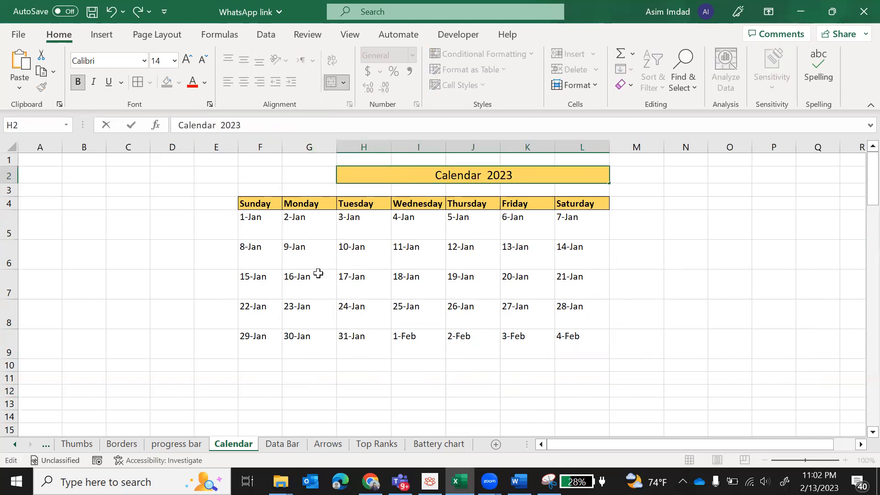
Change the row count of the SEQUENCE formula in F5 to 53, giving =SEQUENCE(53,7,"1-1-2023")
{"action": "left_click", "coordinate": [251, 221]}
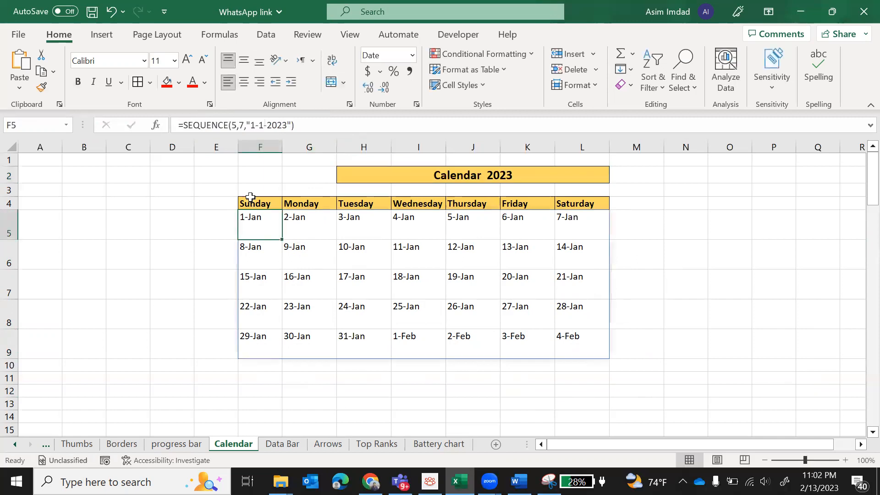
{"action": "left_click", "coordinate": [236, 128]}
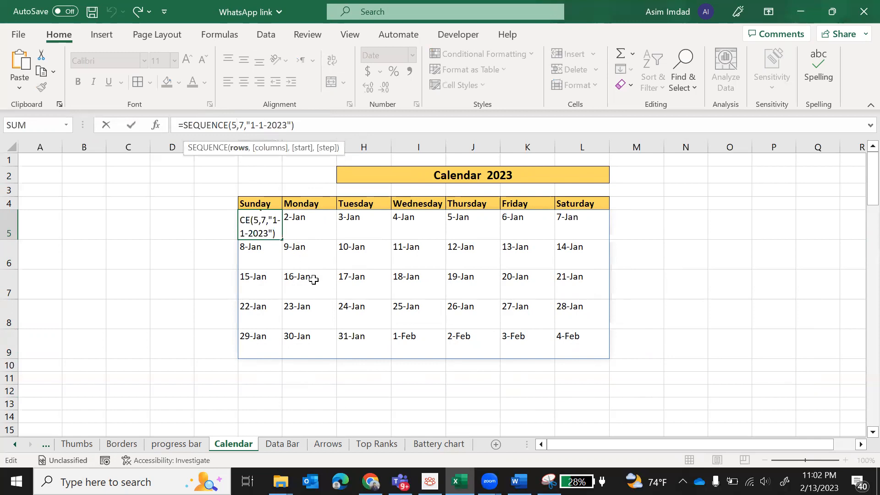
{"action": "type", "text": "2"}
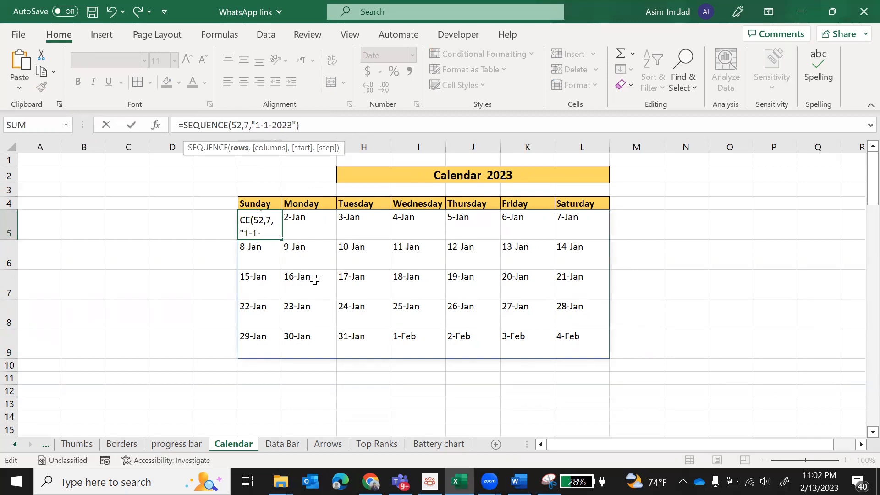
{"action": "key", "text": "BackSpace"}
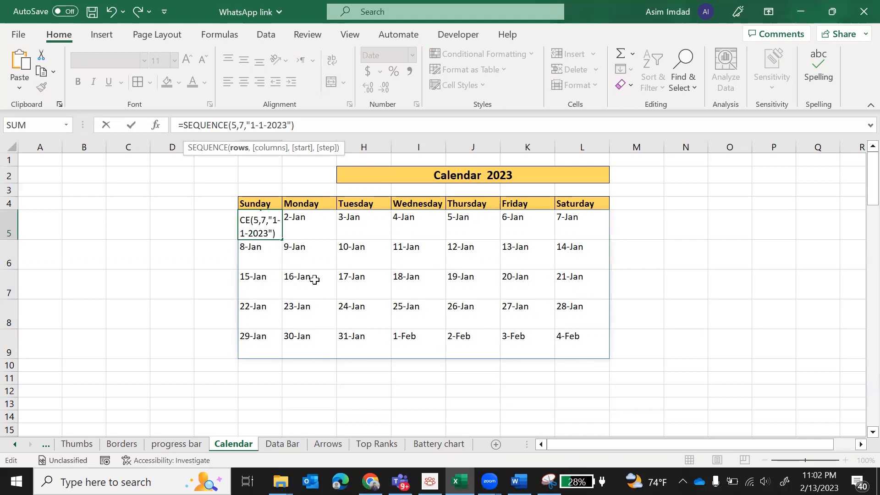
{"action": "type", "text": "3"}
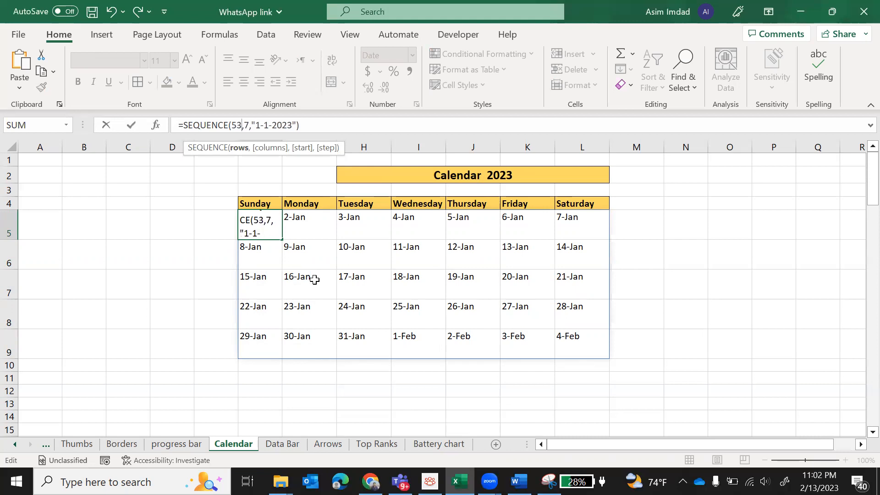
{"action": "key", "text": "Return"}
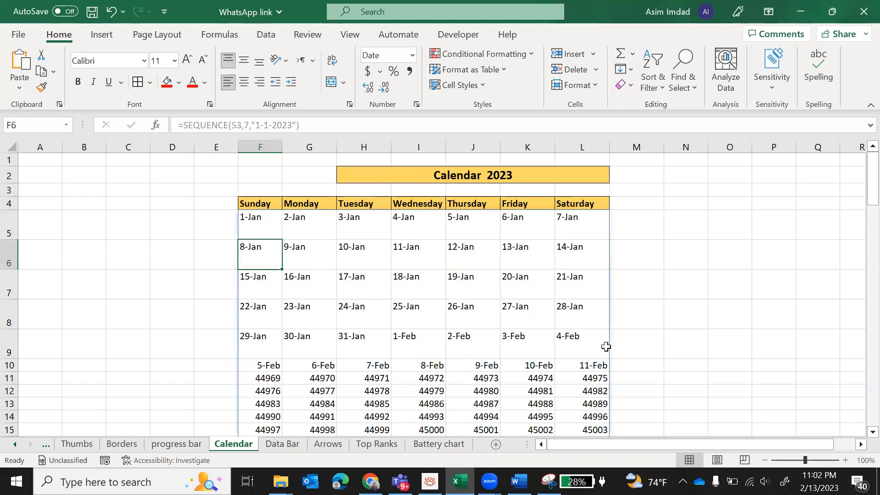
Format the serial numbers in F11:L57 as dates of the 14-Mar type
{"action": "scroll", "coordinate": [605, 346], "scroll_direction": "down", "scroll_amount": 5}
{"action": "scroll", "coordinate": [606, 348], "scroll_direction": "up", "scroll_amount": 3}
{"action": "scroll", "coordinate": [606, 349], "scroll_direction": "up", "scroll_amount": 1}
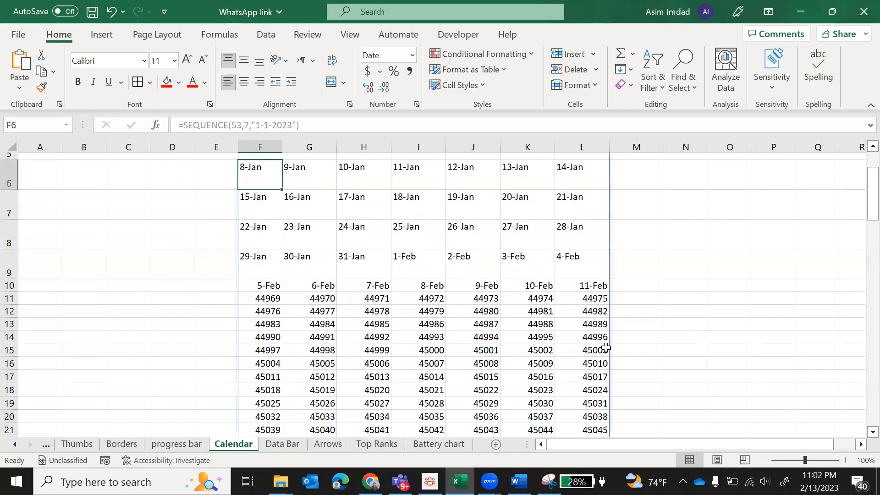
{"action": "left_click", "coordinate": [485, 302]}
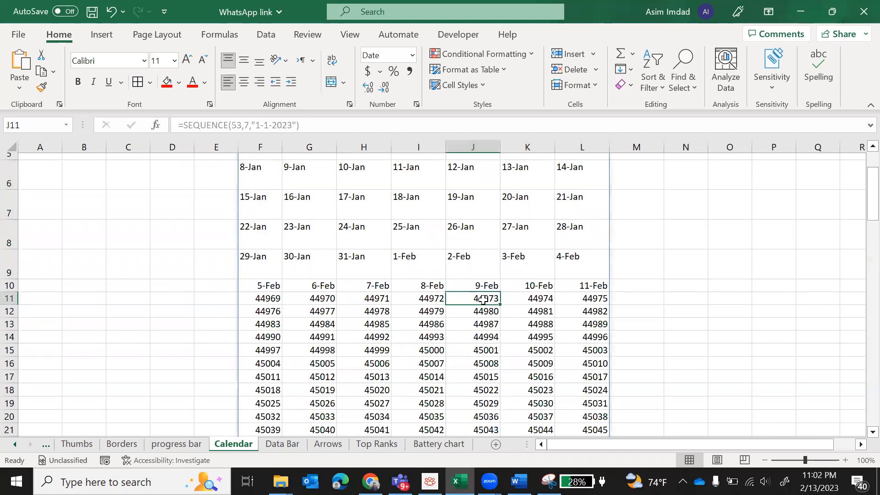
{"action": "left_click_drag", "start_coordinate": [272, 300], "coordinate": [580, 413]}
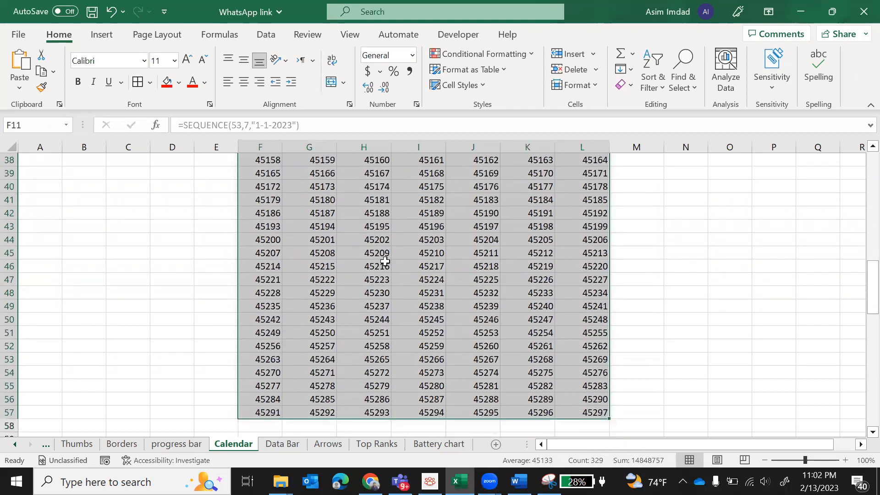
{"action": "right_click", "coordinate": [388, 265]}
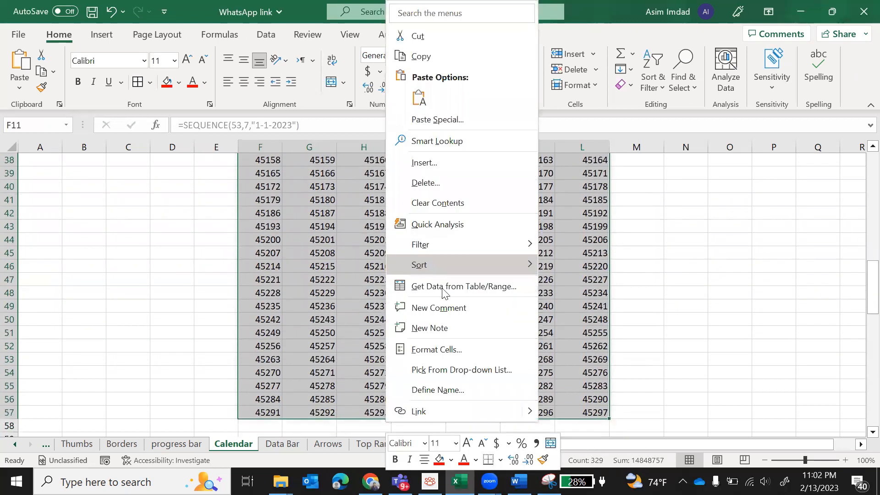
{"action": "left_click", "coordinate": [443, 351]}
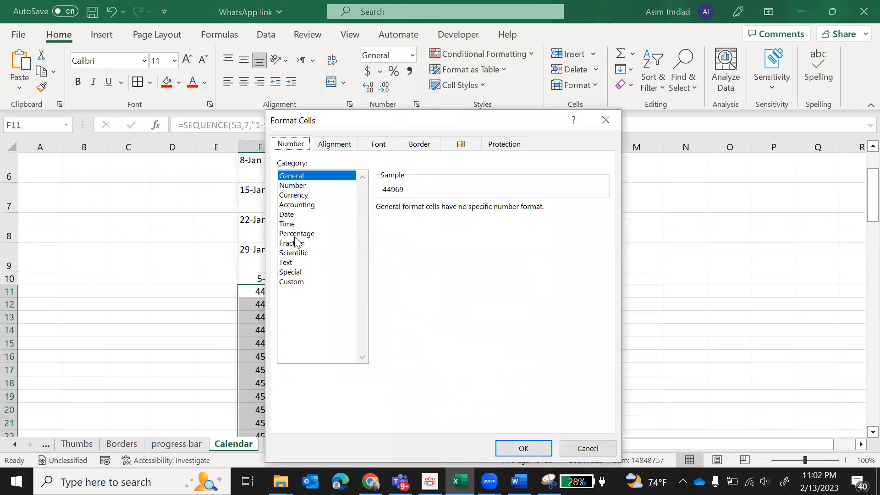
{"action": "left_click", "coordinate": [289, 215]}
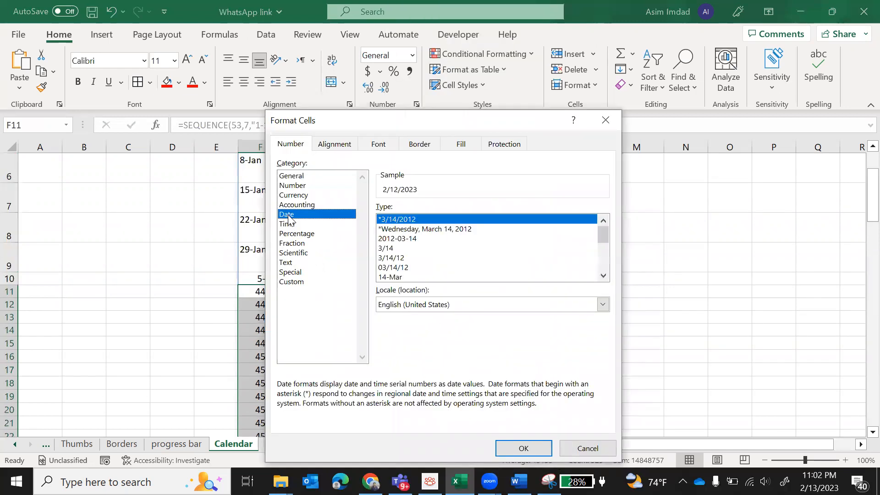
{"action": "left_click", "coordinate": [408, 278]}
{"action": "left_click", "coordinate": [524, 449]}
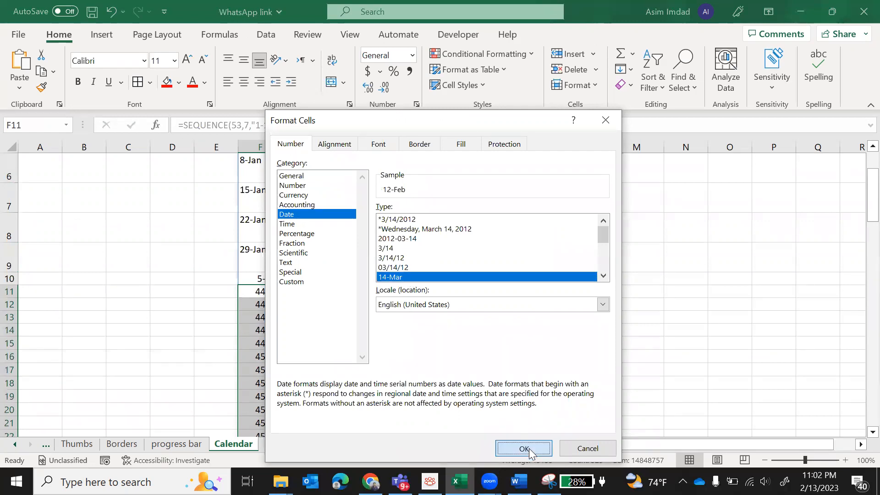
Review the full-year calendar dates down to the last row, checking the year-end date in F57, and return to the title
{"action": "scroll", "coordinate": [670, 382], "scroll_direction": "down", "scroll_amount": 1}
{"action": "scroll", "coordinate": [670, 382], "scroll_direction": "down", "scroll_amount": 1}
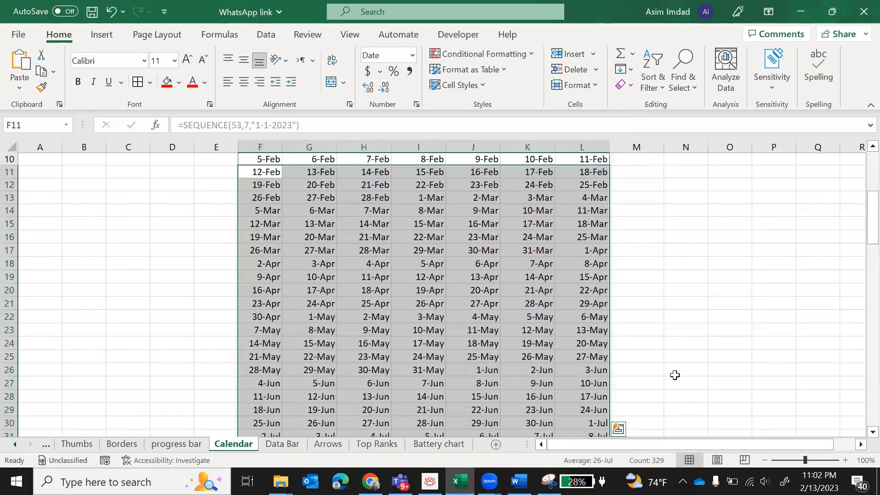
{"action": "left_click", "coordinate": [676, 375]}
{"action": "scroll", "coordinate": [677, 375], "scroll_direction": "down", "scroll_amount": 13}
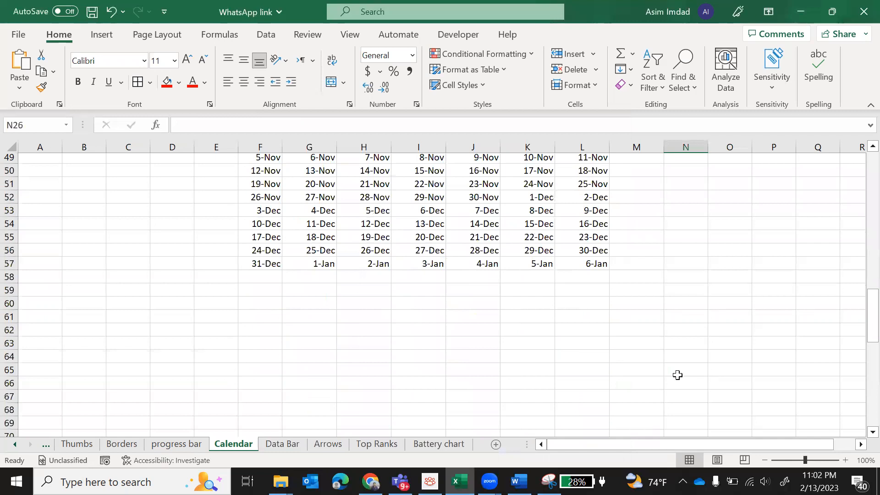
{"action": "scroll", "coordinate": [677, 375], "scroll_direction": "up", "scroll_amount": 2}
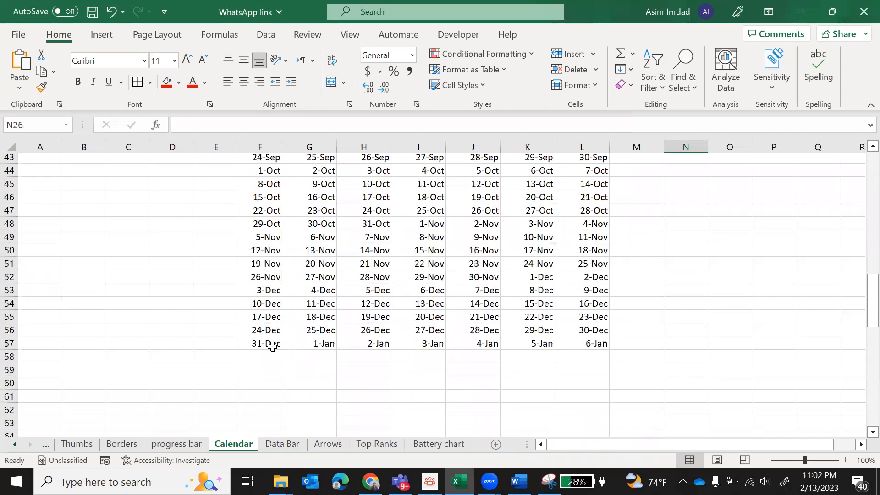
{"action": "left_click", "coordinate": [272, 346]}
{"action": "scroll", "coordinate": [385, 357], "scroll_direction": "up", "scroll_amount": 12}
{"action": "scroll", "coordinate": [385, 356], "scroll_direction": "up", "scroll_amount": 3}
{"action": "scroll", "coordinate": [386, 358], "scroll_direction": "down", "scroll_amount": 2}
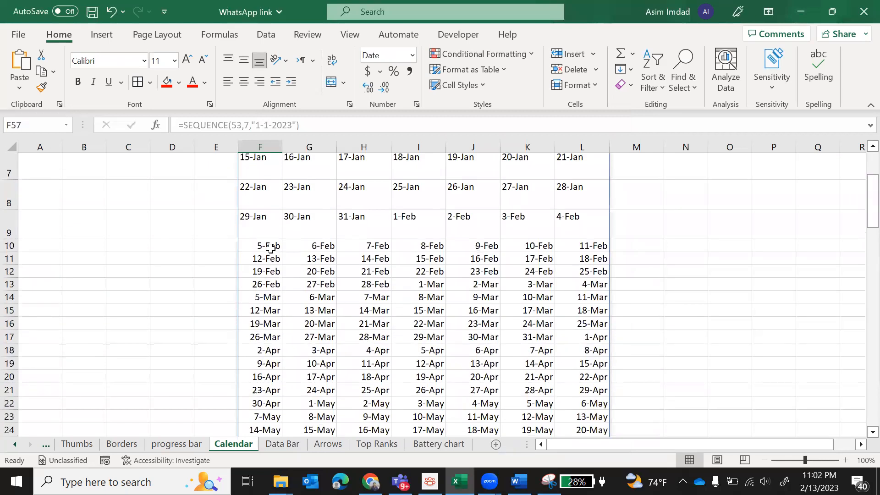
{"action": "scroll", "coordinate": [480, 321], "scroll_direction": "up", "scroll_amount": 2}
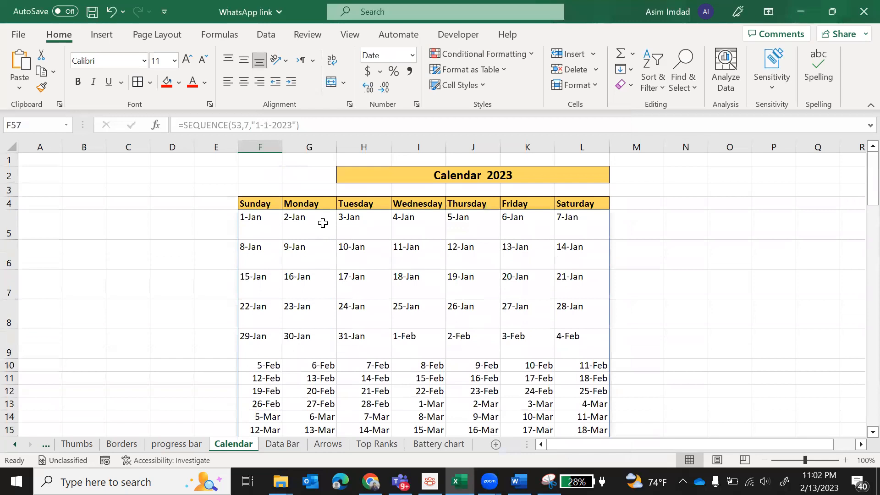